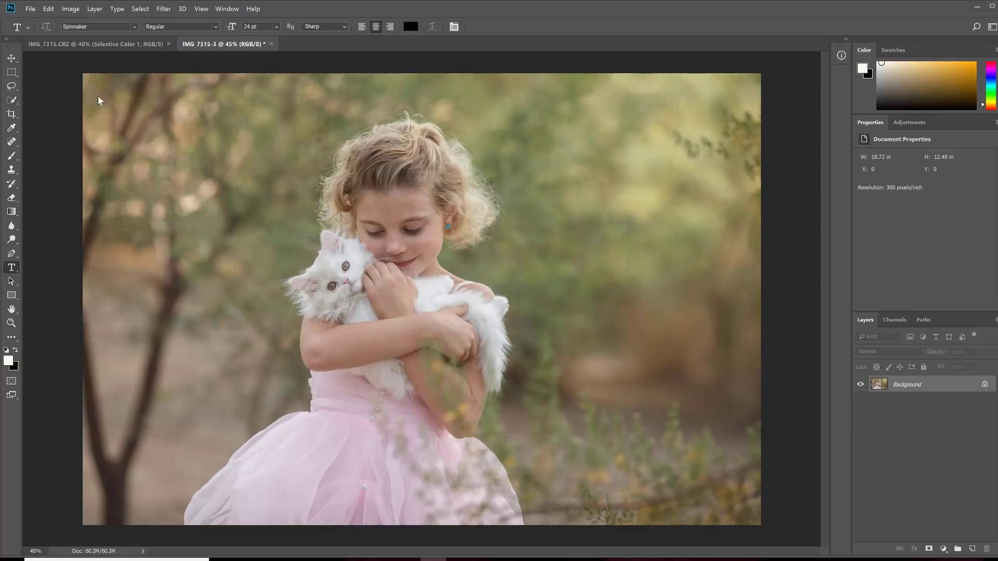
# - Duplicate the Background layer as a new layer named BLUR
pyautogui.click(95, 9)
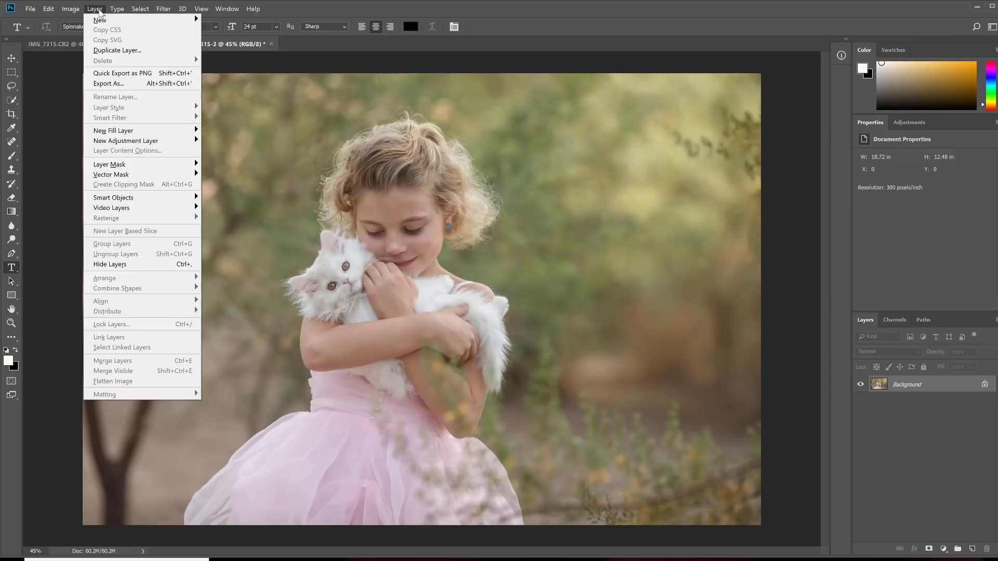
pyautogui.click(103, 50)
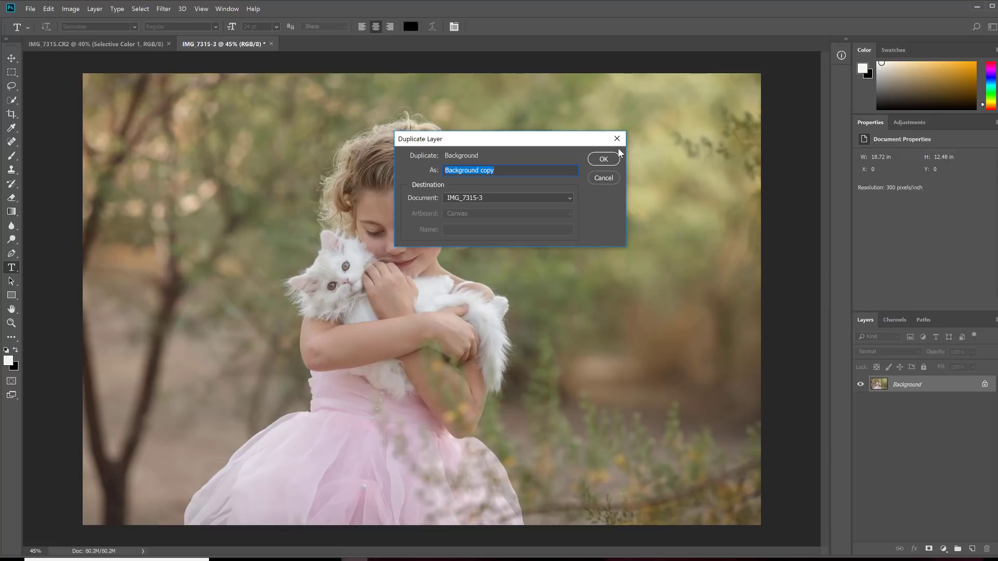
pyautogui.write('BLUR')
pyautogui.click(604, 160)
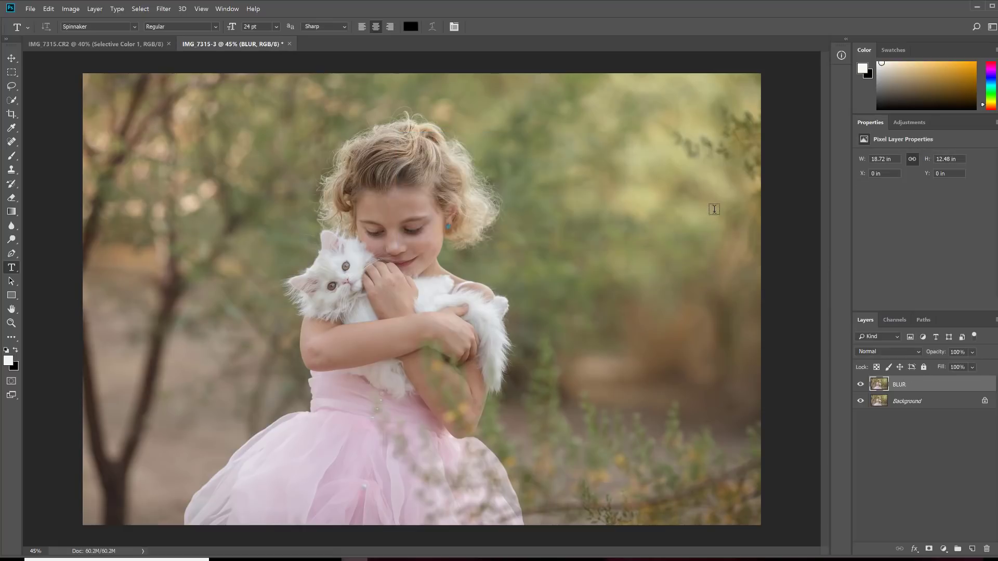
# - Apply a Gaussian Blur with a radius of about 101.4 pixels to the BLUR layer
pyautogui.click(162, 10)
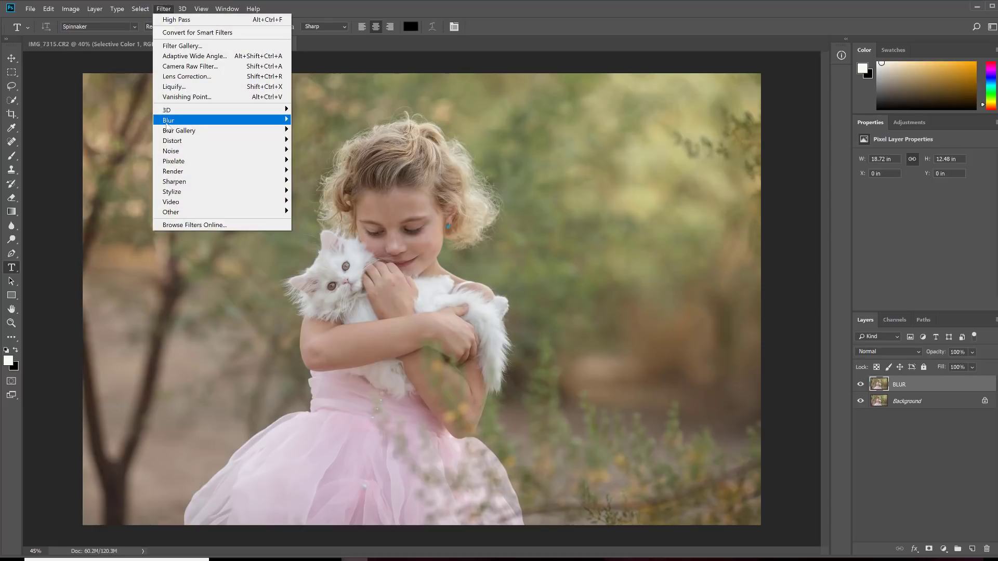
pyautogui.moveTo(166, 125)
pyautogui.click(305, 158)
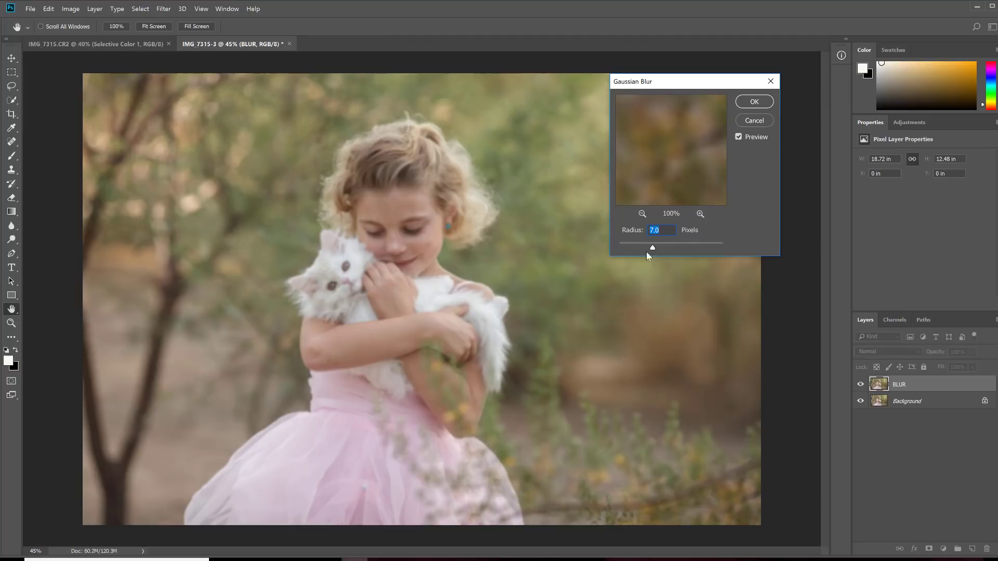
pyautogui.moveTo(669, 248); pyautogui.dragTo(670, 248)
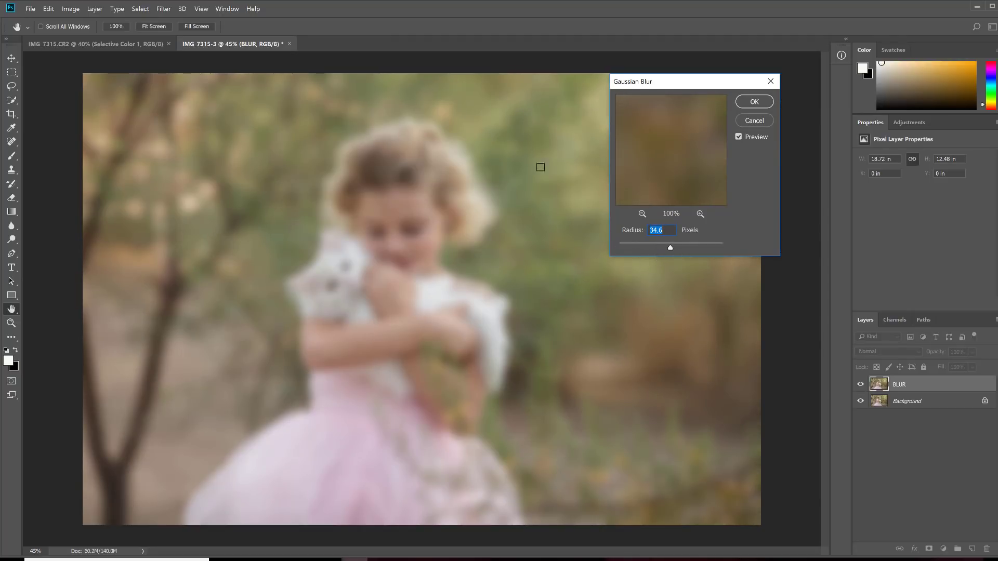
pyautogui.moveTo(671, 244); pyautogui.dragTo(685, 249)
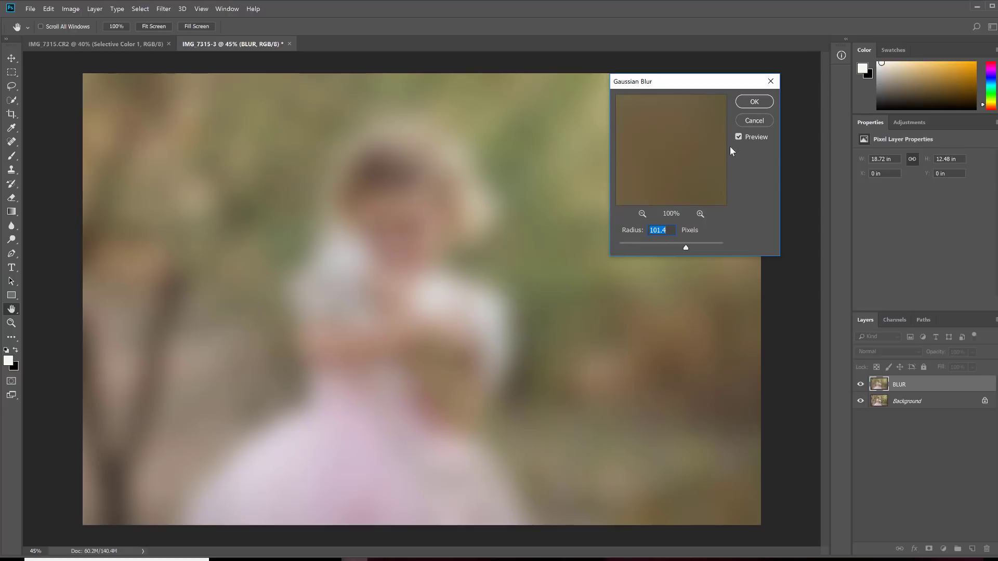
pyautogui.click(753, 102)
pyautogui.press('t')
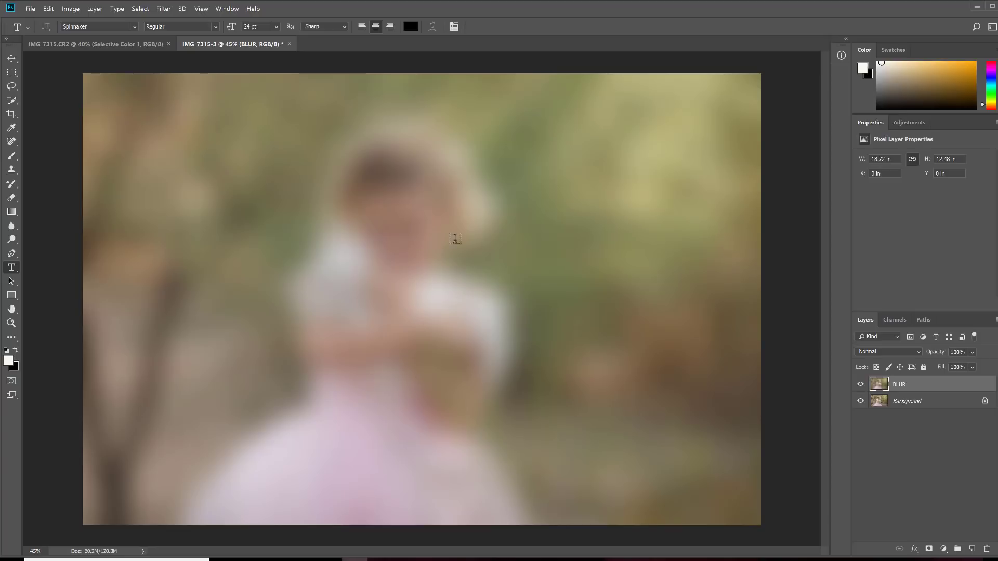
# - Turn off the BLUR layer's eye icon to reveal the sharp original photo
pyautogui.click(861, 385)
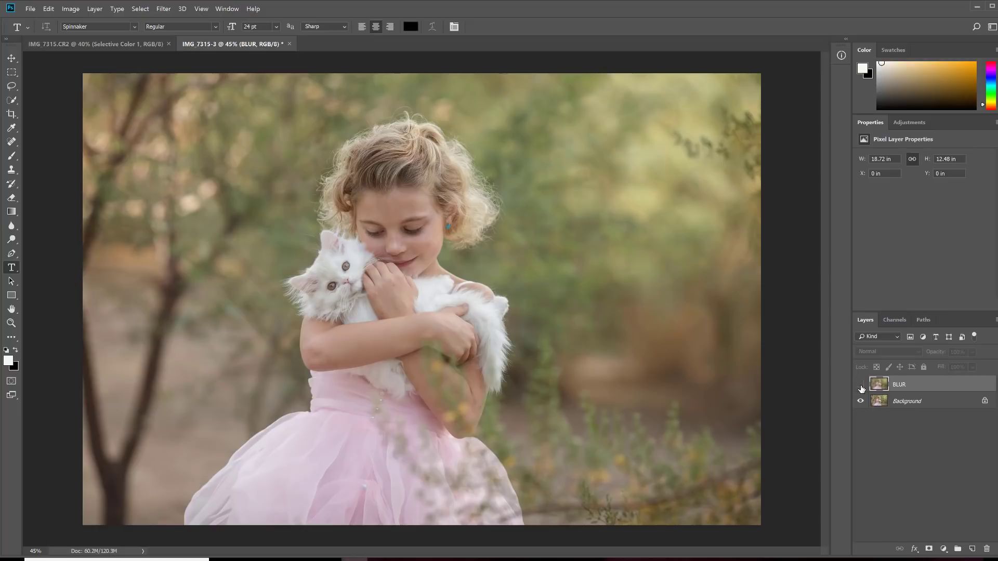
# - Select the Background layer and paint a Quick Selection over the girl and kitten
pyautogui.click(901, 403)
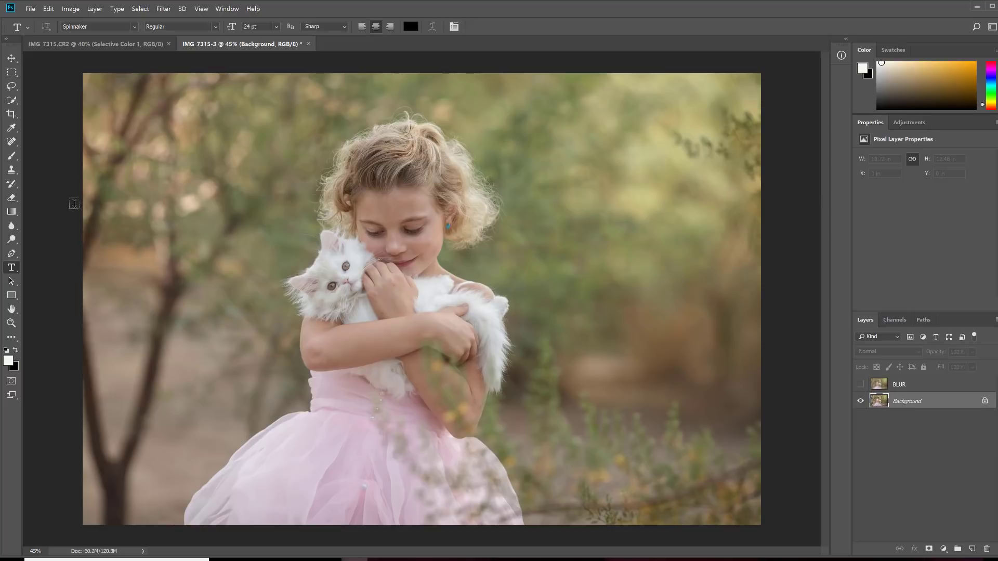
pyautogui.click(12, 100)
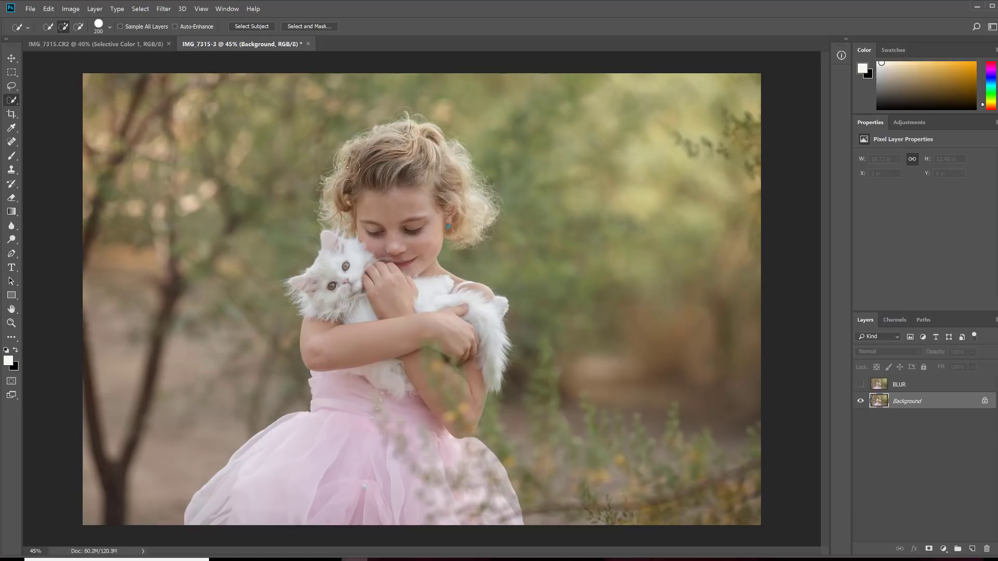
pyautogui.moveTo(345, 159)
pyautogui.mouseDown()
pyautogui.moveTo(419, 145)
pyautogui.moveTo(445, 172)
pyautogui.moveTo(446, 162)
pyautogui.moveTo(472, 201)
pyautogui.moveTo(431, 226)
pyautogui.moveTo(421, 248)
pyautogui.moveTo(430, 282)
pyautogui.moveTo(485, 307)
pyautogui.moveTo(480, 366)
pyautogui.moveTo(454, 415)
pyautogui.moveTo(466, 463)
pyautogui.moveTo(345, 324)
pyautogui.mouseUp()
# - Launch Select and Mask from the options bar for the girl-and-kitten selection
pyautogui.click(307, 27)
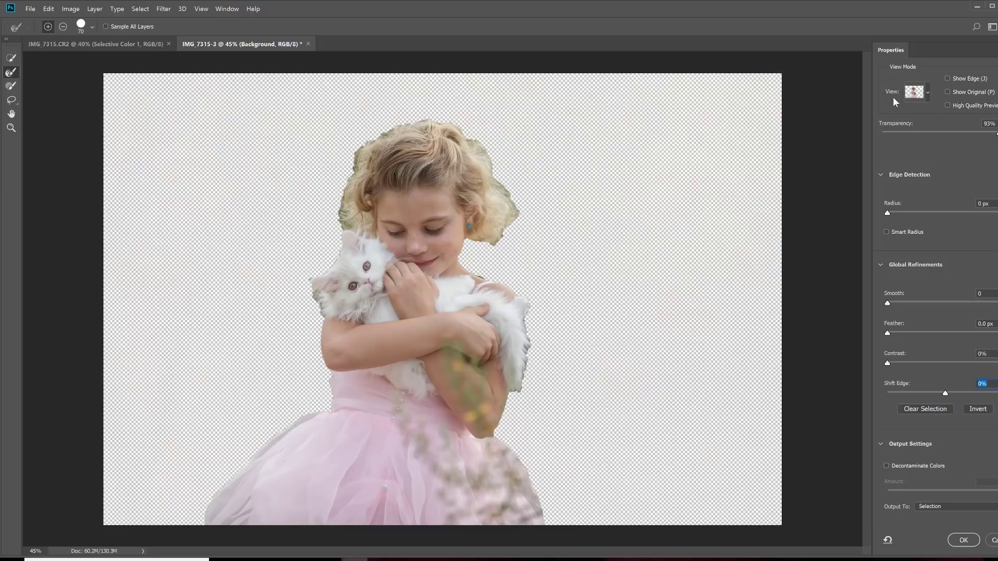
# - Switch the Select and Mask view mode to Black & White
pyautogui.click(927, 96)
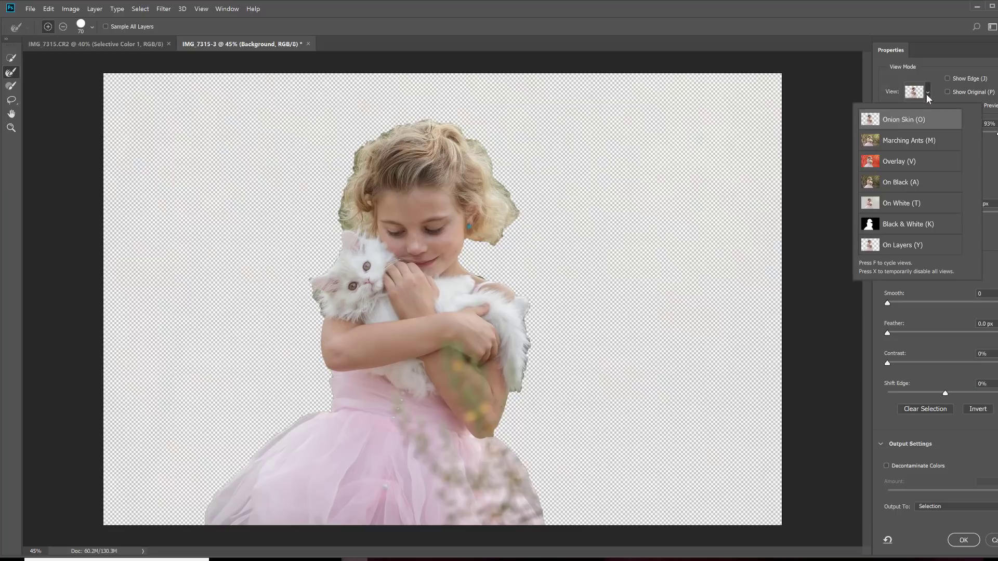
pyautogui.click(889, 226)
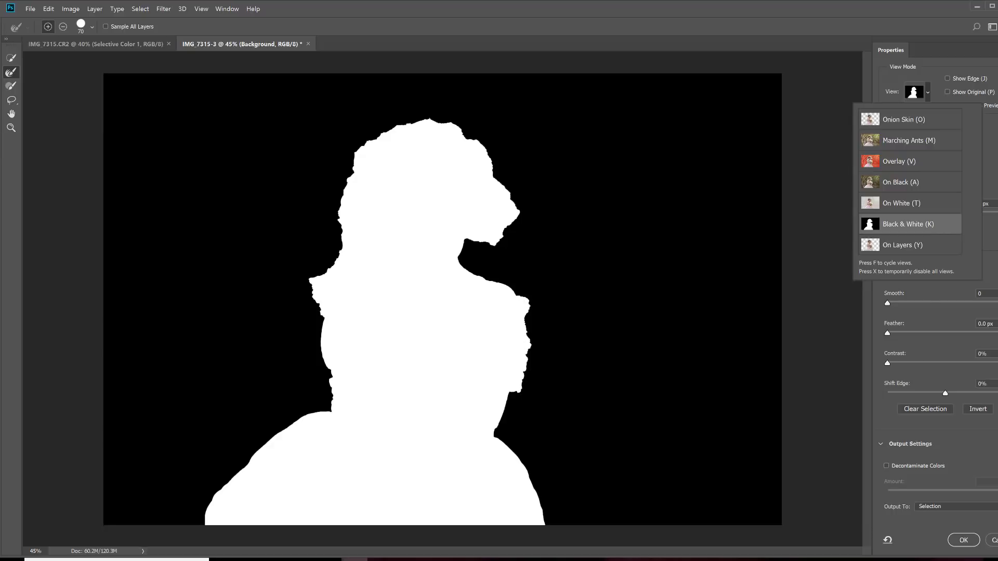
# - Paint the Refine Edge Brush up the kitten's right-side fur edge
pyautogui.moveTo(521, 391)
pyautogui.mouseDown()
pyautogui.moveTo(532, 349)
pyautogui.moveTo(522, 320)
pyautogui.moveTo(533, 303)
pyautogui.moveTo(522, 320)
pyautogui.mouseUp()
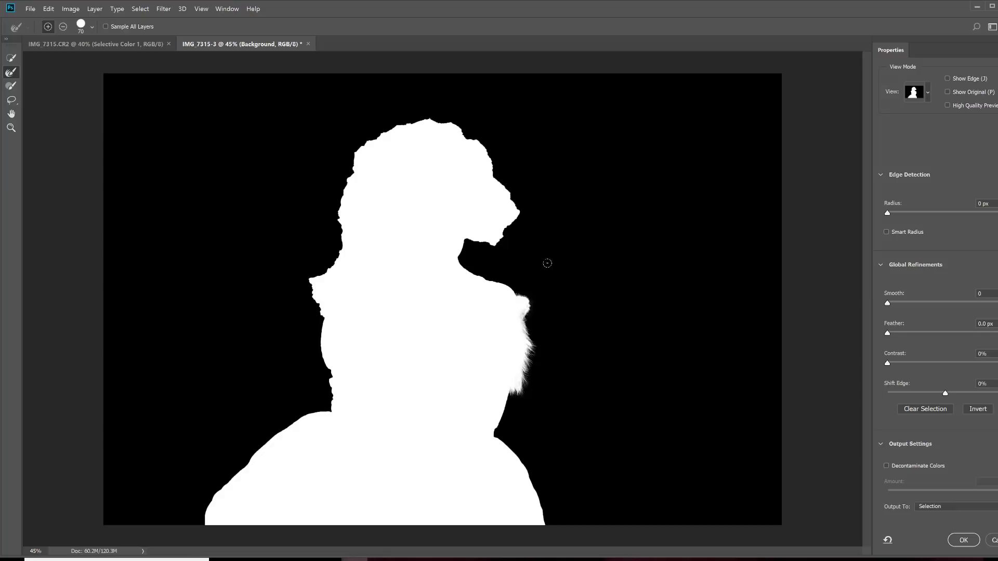
# - Refine-brush the chin notch, temple, left hairline, hair top and right hair edge
pyautogui.moveTo(476, 237)
pyautogui.mouseDown()
pyautogui.moveTo(516, 214)
pyautogui.moveTo(484, 147)
pyautogui.moveTo(447, 123)
pyautogui.moveTo(398, 126)
pyautogui.moveTo(355, 154)
pyautogui.moveTo(338, 215)
pyautogui.moveTo(341, 252)
pyautogui.moveTo(310, 279)
pyautogui.moveTo(324, 321)
pyautogui.moveTo(317, 276)
pyautogui.mouseUp()
pyautogui.moveTo(342, 244); pyautogui.dragTo(339, 210)
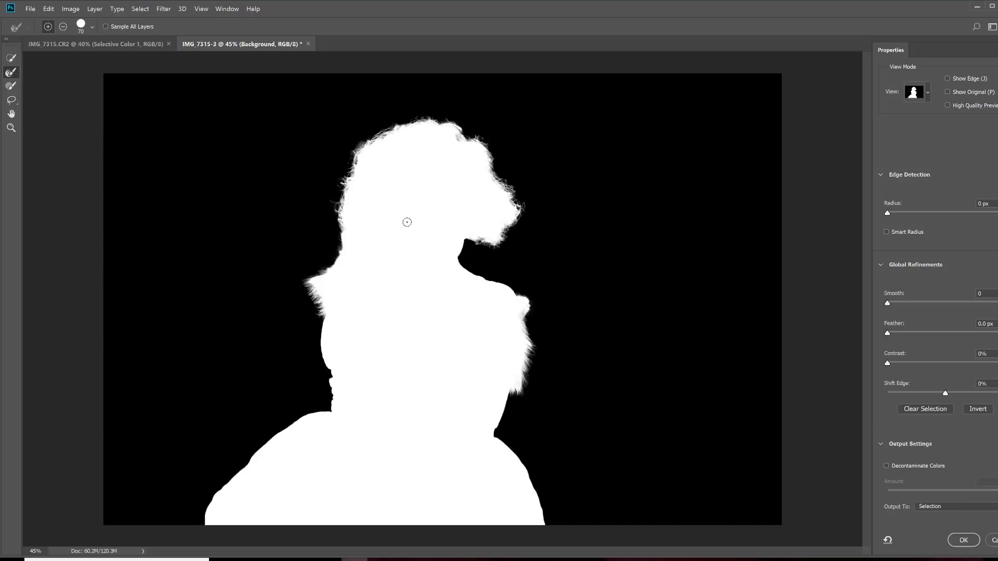
pyautogui.moveTo(315, 287)
pyautogui.mouseDown()
pyautogui.moveTo(356, 214)
pyautogui.moveTo(363, 168)
pyautogui.moveTo(398, 144)
pyautogui.moveTo(476, 159)
pyautogui.mouseUp()
pyautogui.moveTo(506, 235); pyautogui.dragTo(519, 311)
# - Change the Select and Mask view mode to Onion Skin
pyautogui.click(927, 92)
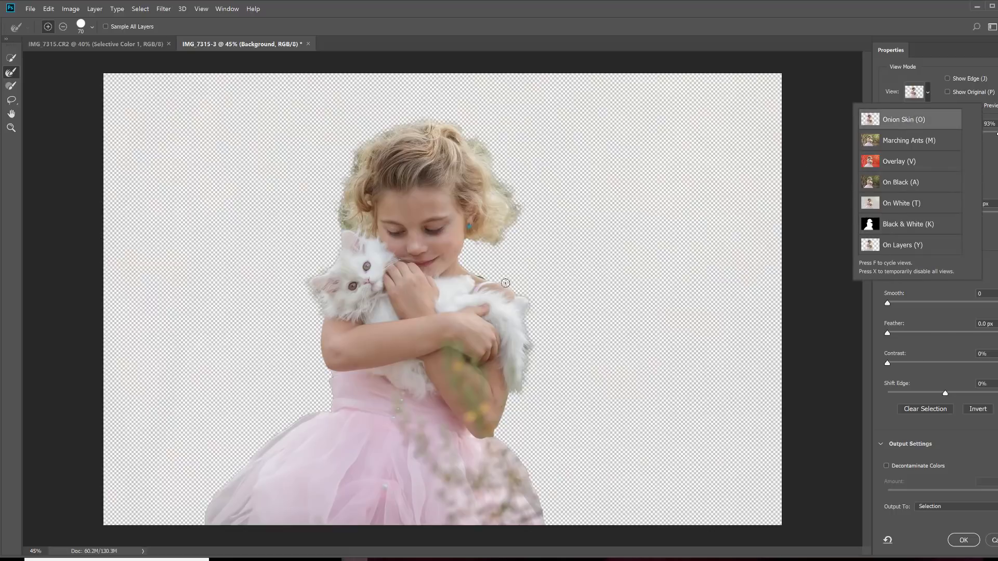
pyautogui.click(337, 227)
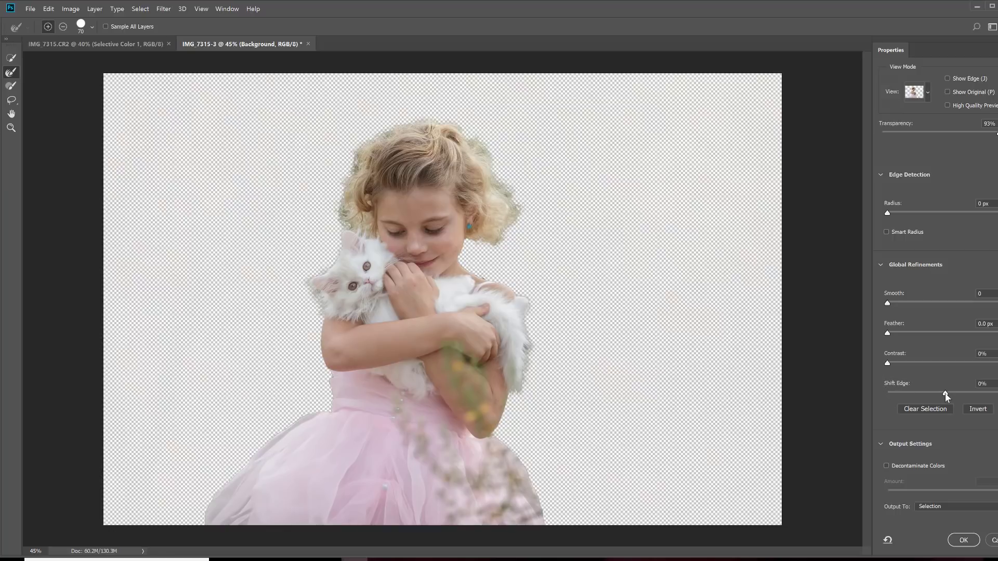
# - Set Global Refinements' Shift Edge slider to -10%
pyautogui.moveTo(945, 394); pyautogui.dragTo(944, 395)
pyautogui.moveTo(941, 397); pyautogui.dragTo(939, 394)
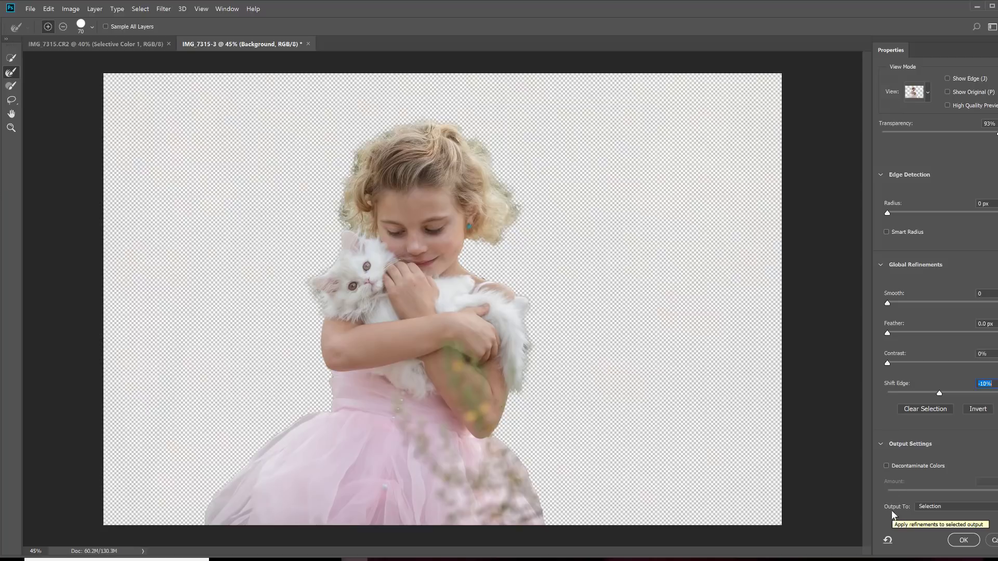
# - Output the refined girl-and-kitten selection to a new Background copy layer and confirm
pyautogui.click(993, 507)
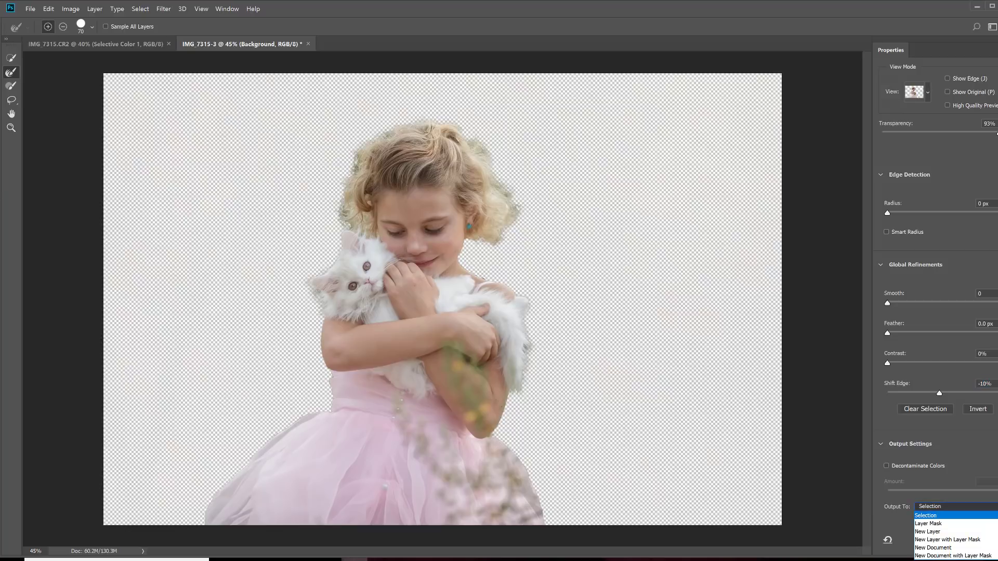
pyautogui.click(961, 534)
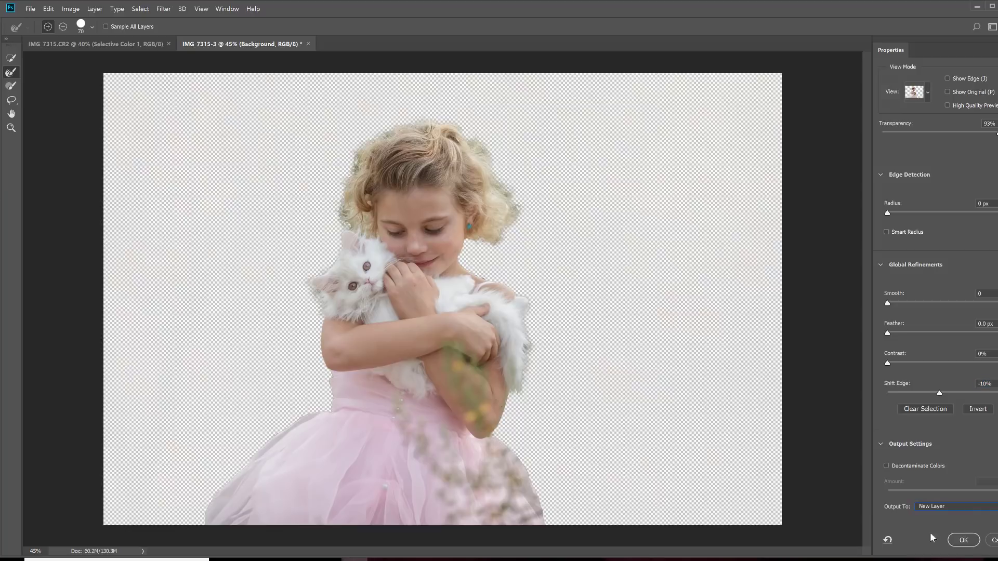
pyautogui.click(963, 541)
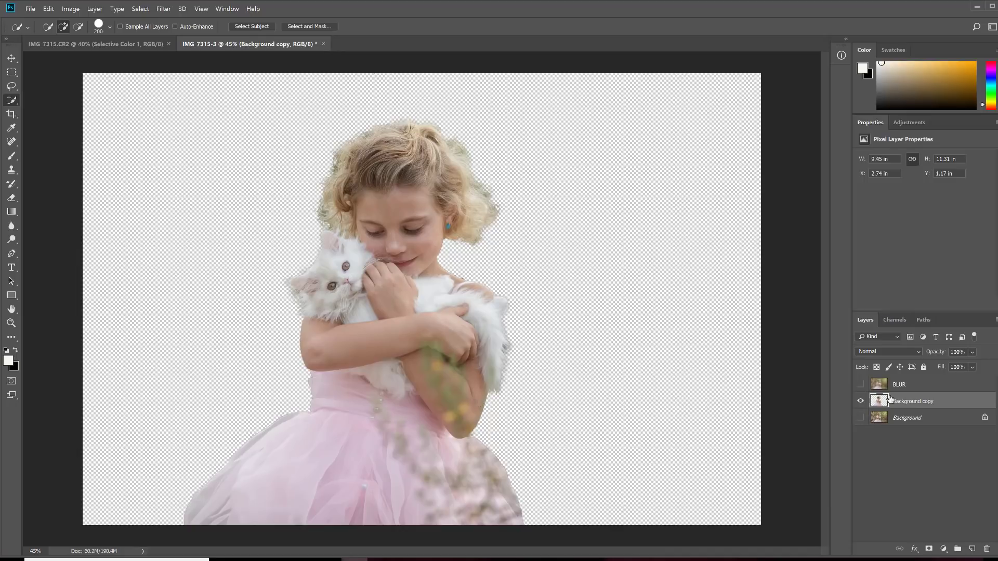
# - Make the Background and BLUR layers visible and move Background copy above BLUR
pyautogui.click(861, 420)
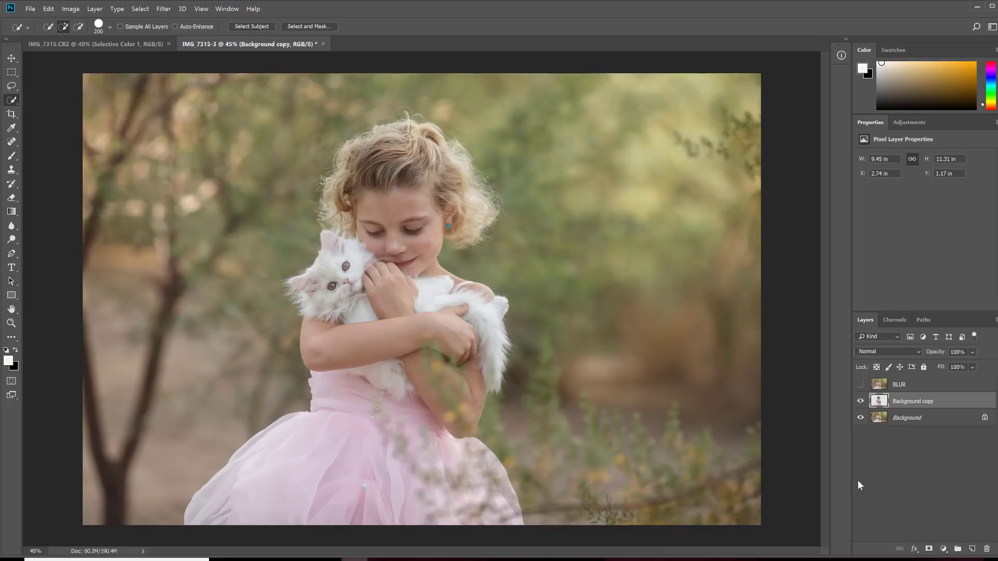
pyautogui.click(861, 385)
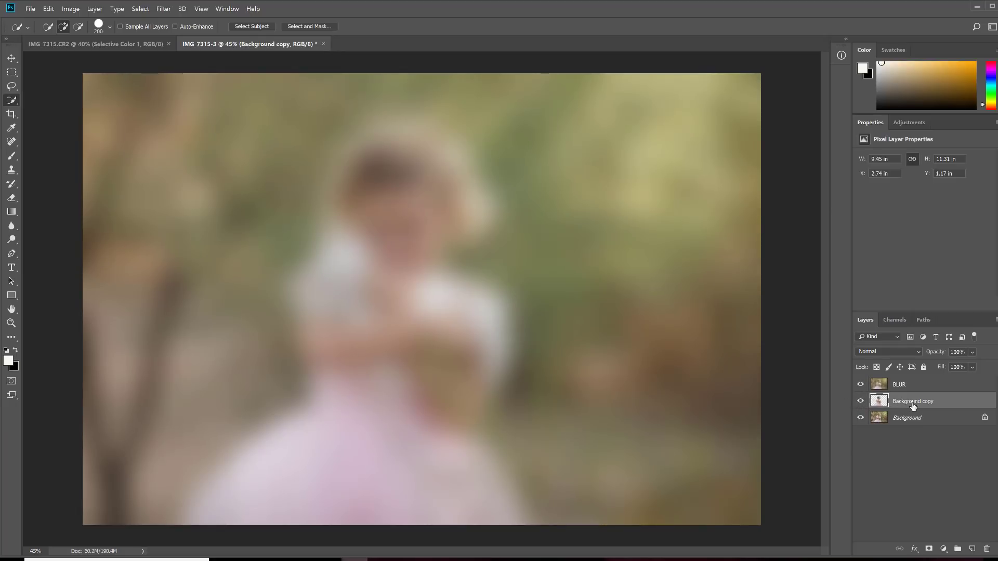
pyautogui.moveTo(909, 406); pyautogui.dragTo(903, 381)
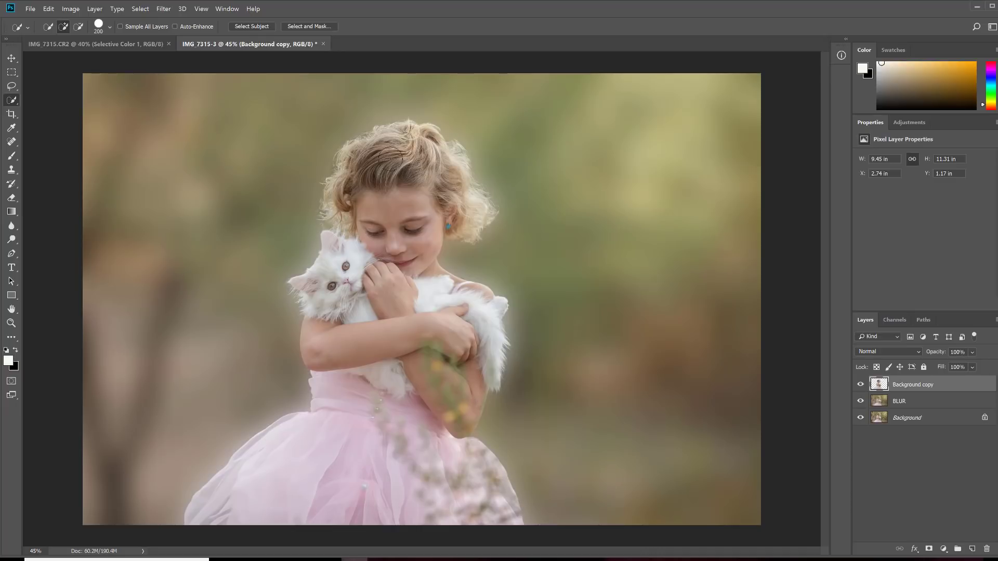
pyautogui.click(115, 45)
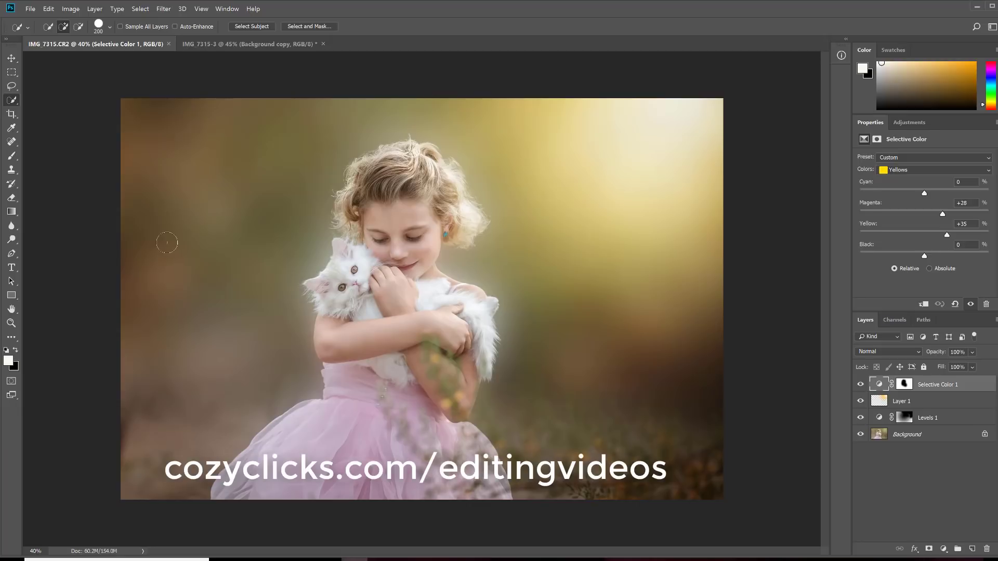
pyautogui.click(212, 46)
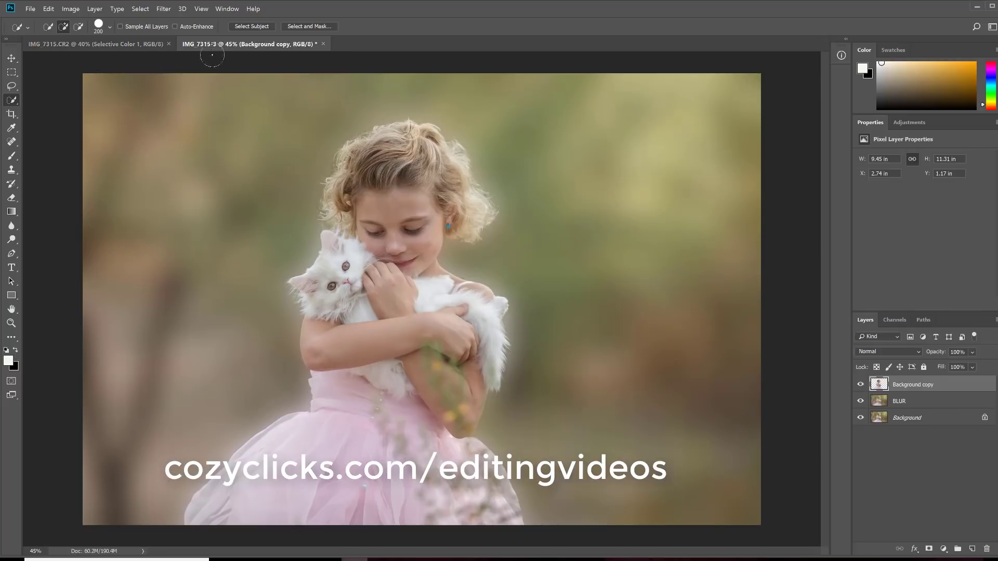